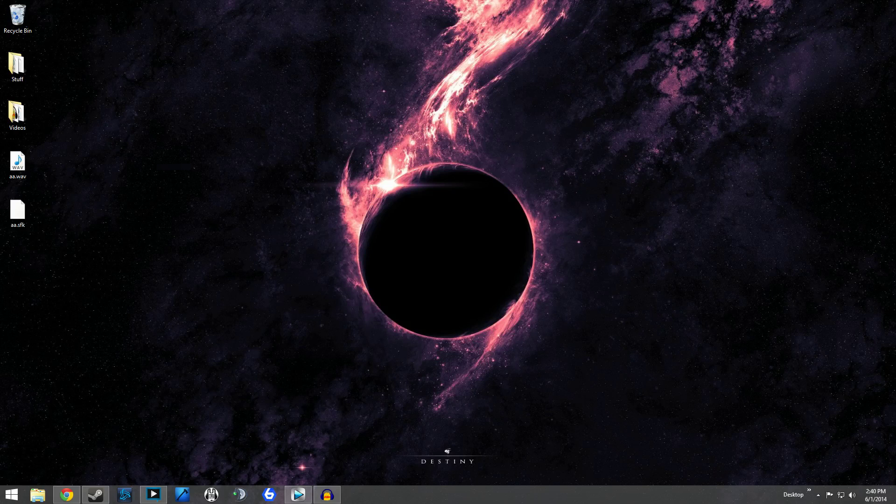
- Bring up Chrome, close the YouTube tab and search Google for 'synergy'
click(63, 498)
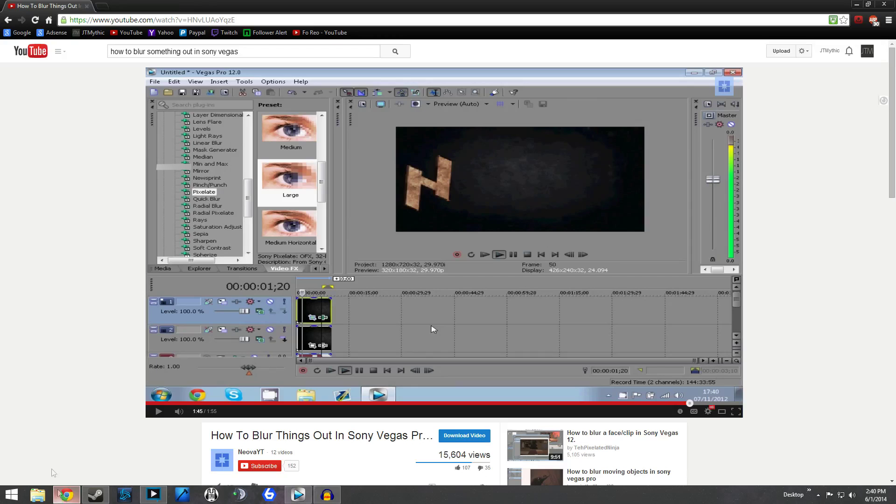
click(101, 6)
click(86, 6)
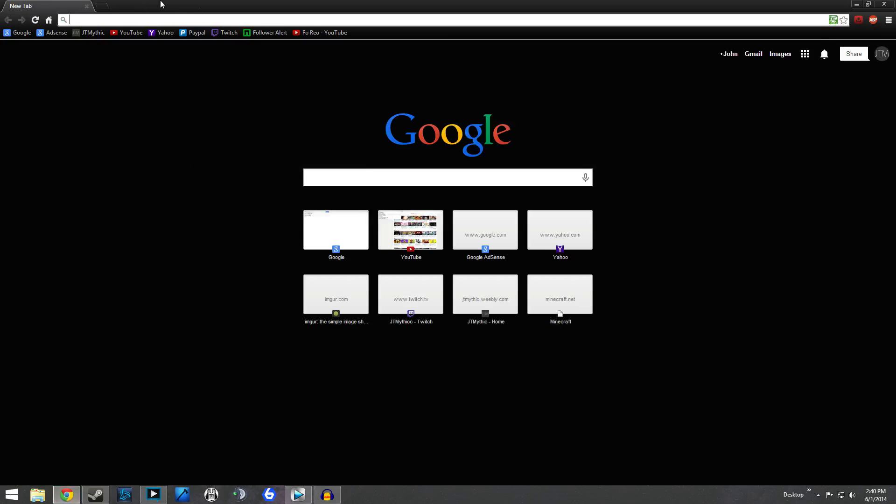
text(synergy)
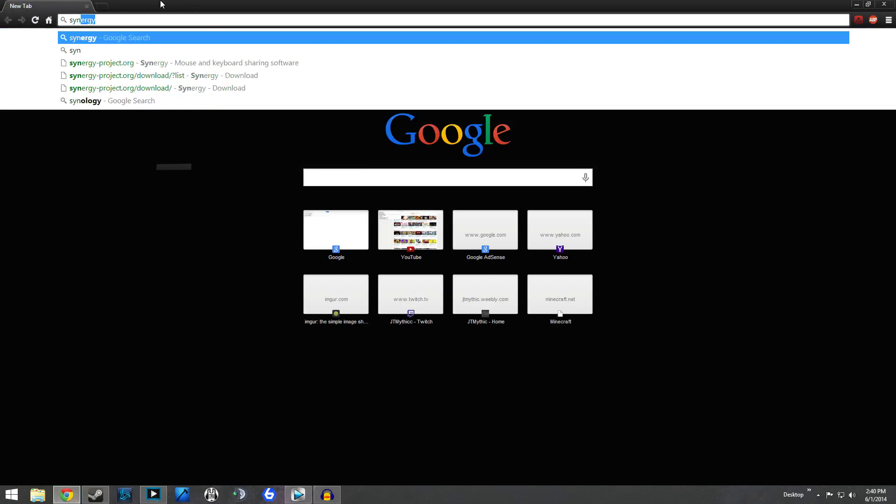
key(Return)
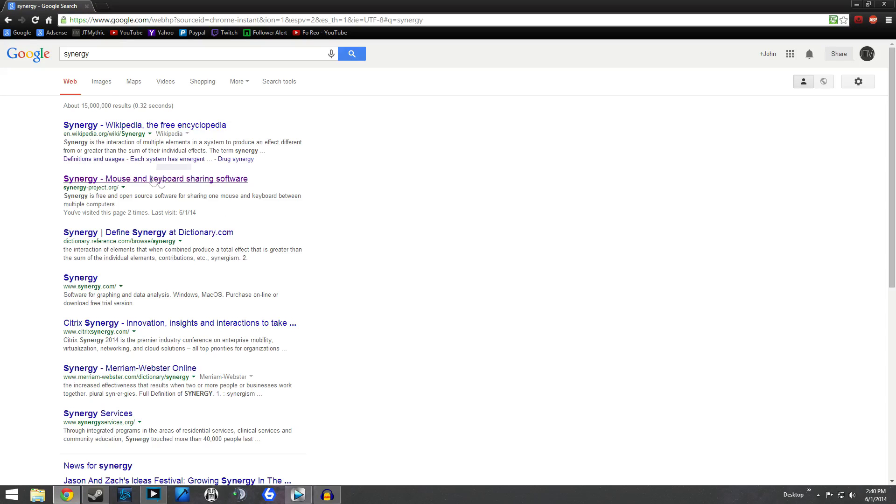
- Reach synergy-project.org's Synergy 1.5.0 download list, skipping the donation, then minimize Chrome
click(133, 180)
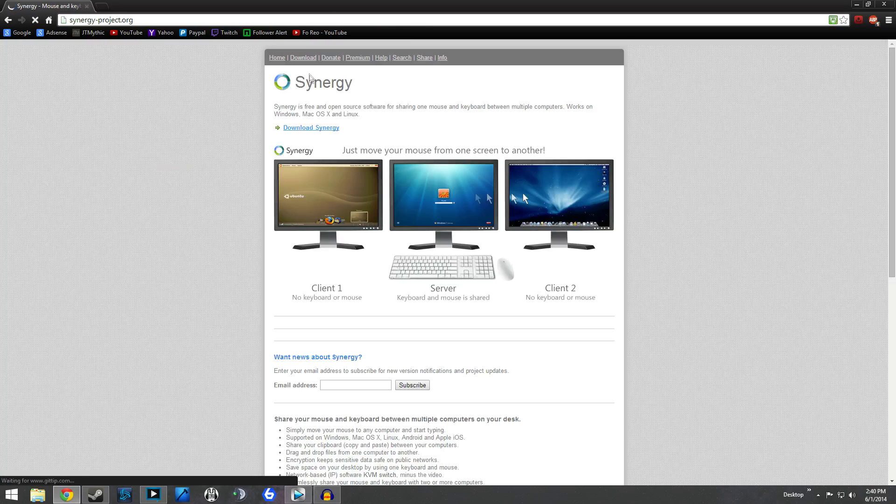
click(304, 58)
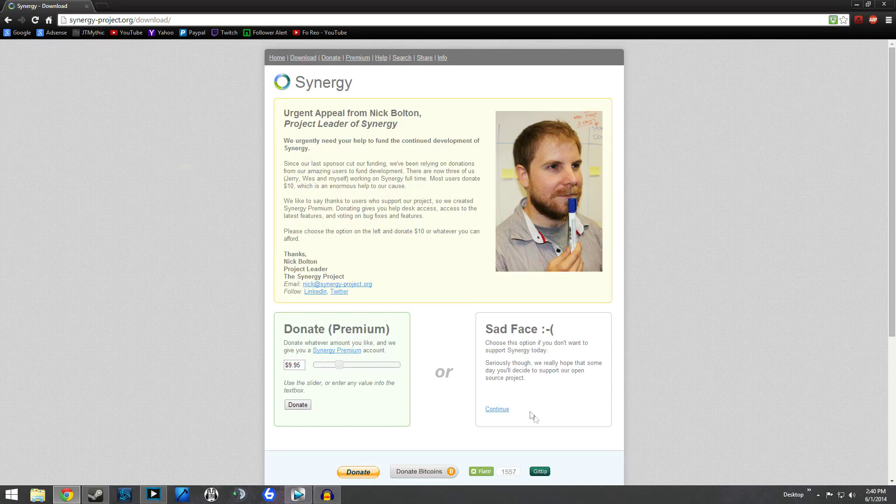
click(499, 411)
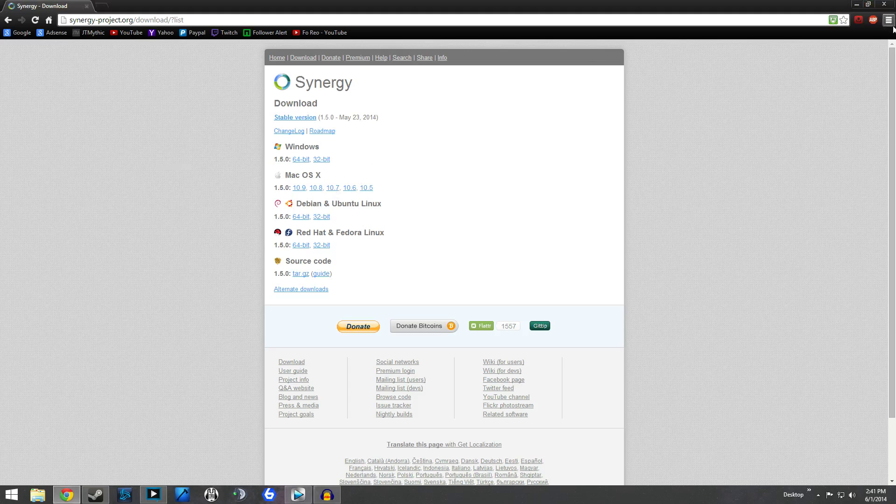
click(858, 5)
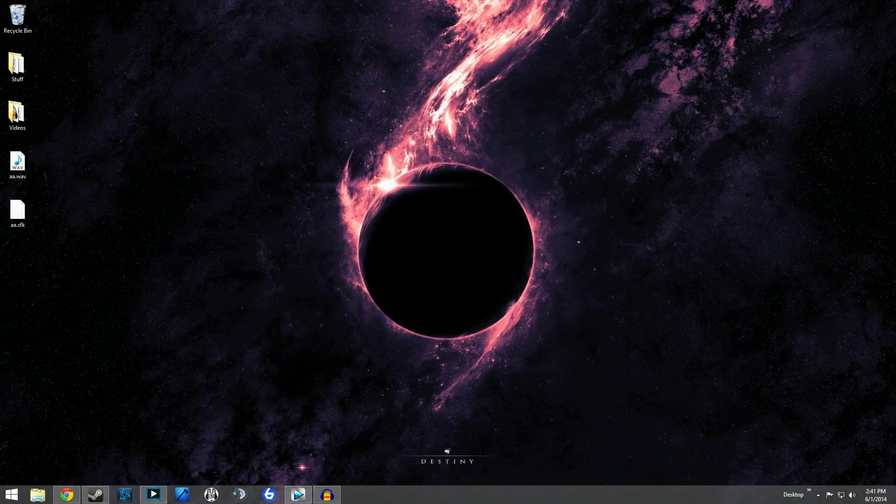
- Launch Synergy from the Windows Start screen
click(818, 495)
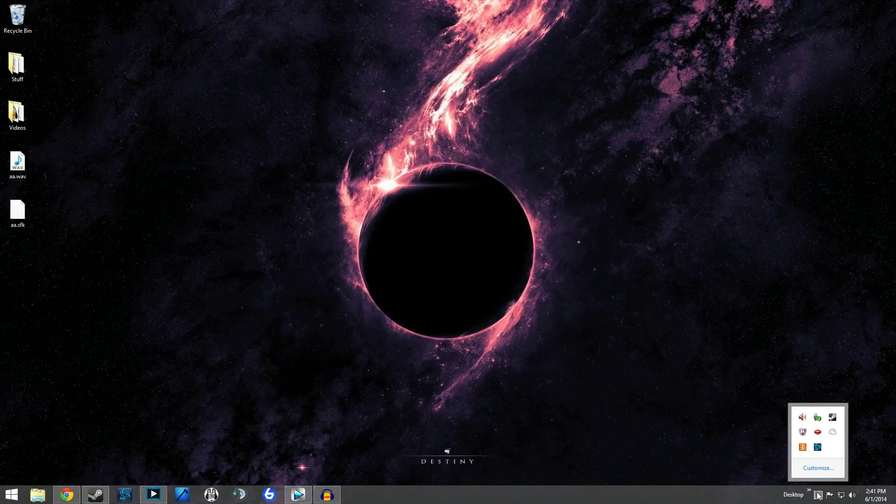
click(10, 495)
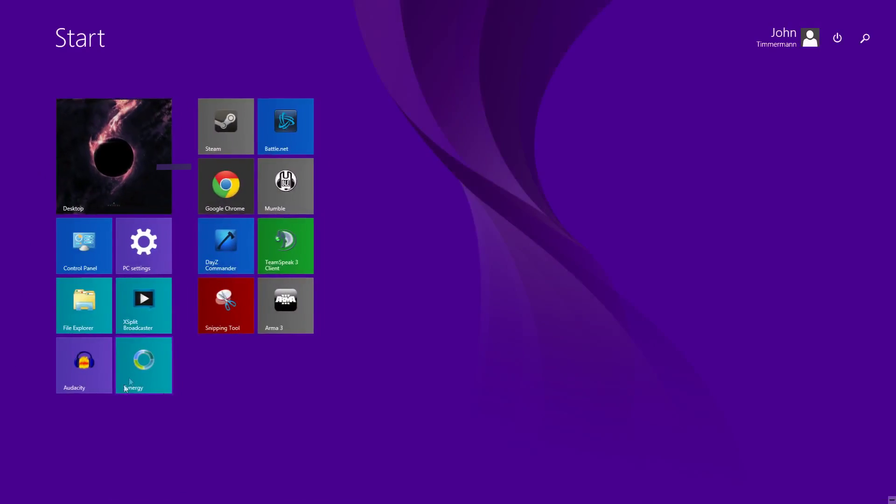
click(150, 358)
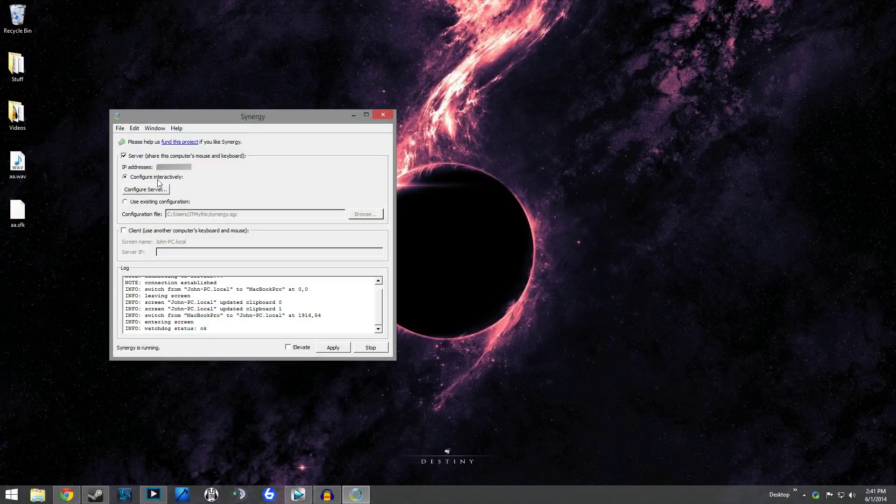
- Run the setup wizard, declining Premium and keeping this PC as the Server
click(120, 128)
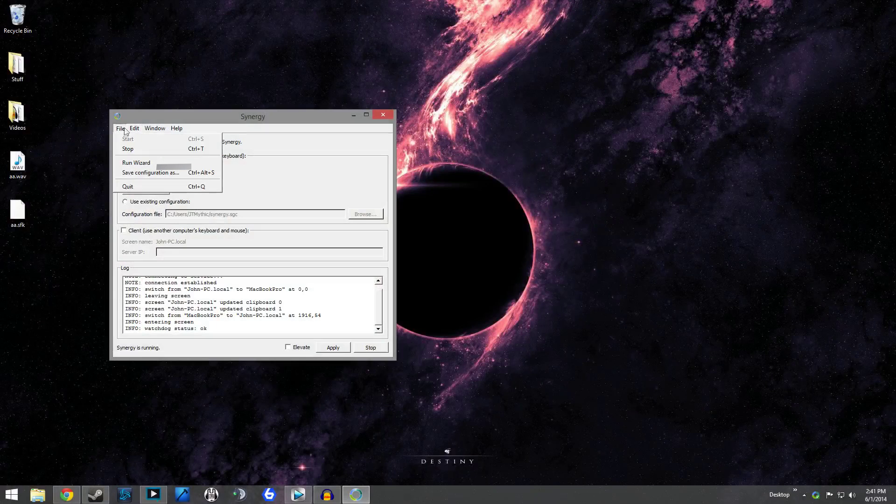
click(129, 167)
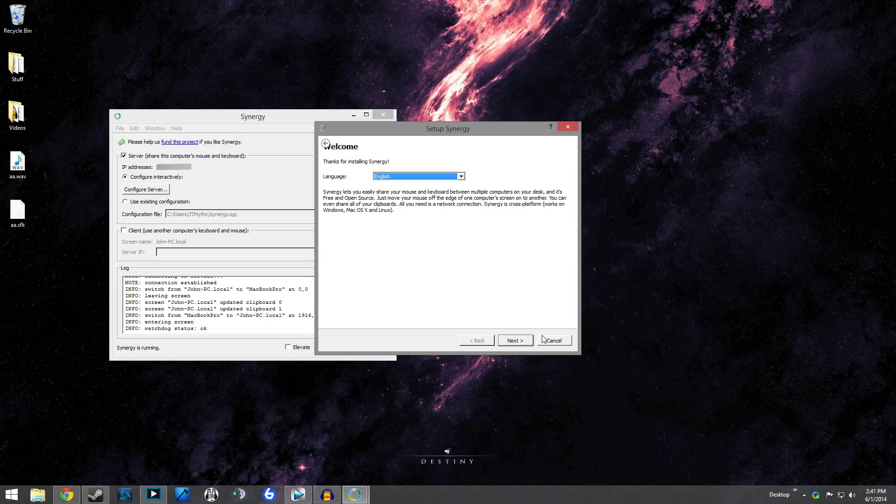
click(512, 342)
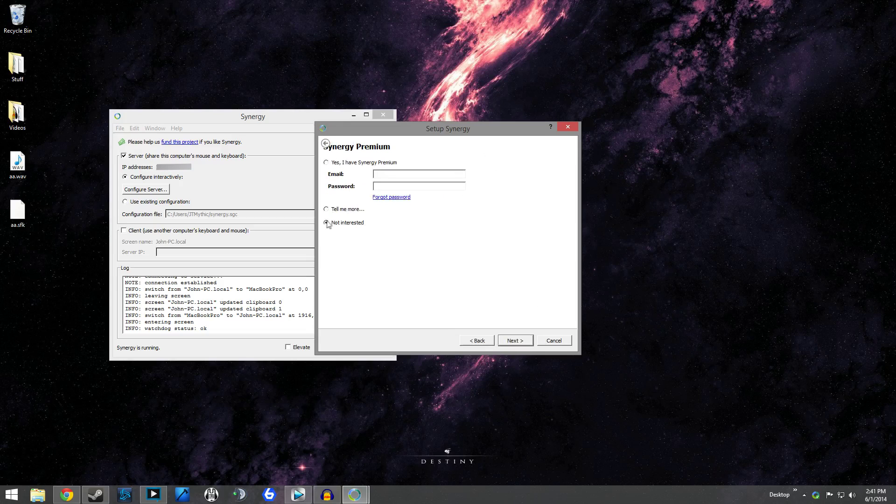
click(513, 341)
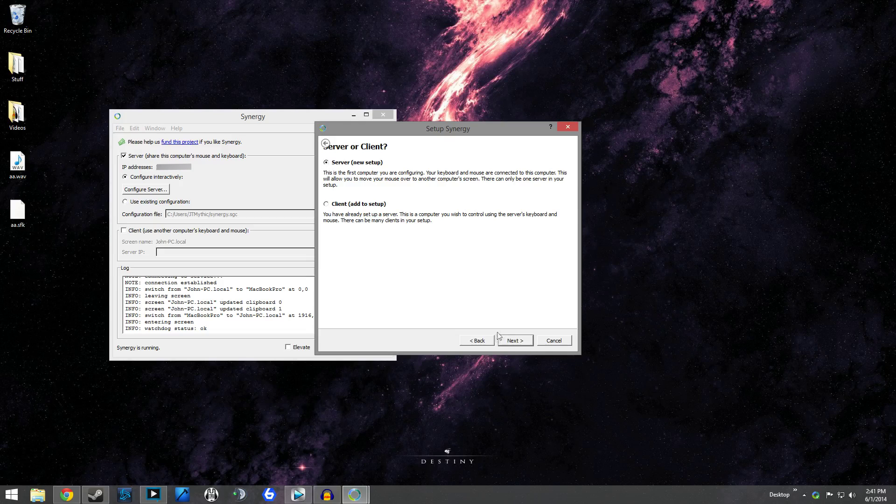
click(513, 342)
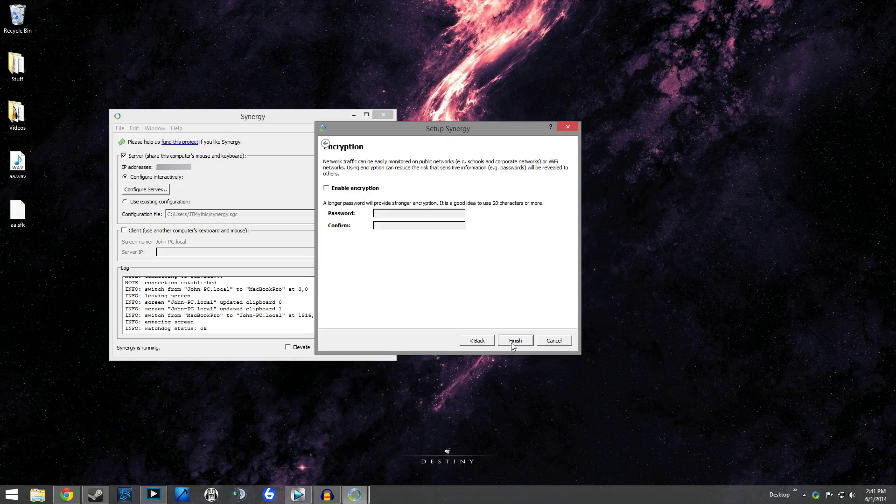
click(515, 341)
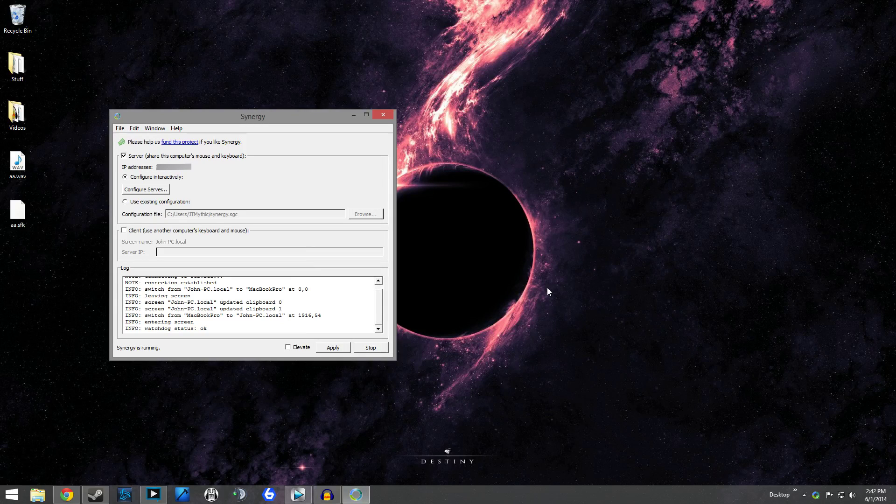
- Trash the old MacBookPro screen, add a new screen right of the PC, open its settings, and discard the unsaved ScreenFlow recording
click(145, 190)
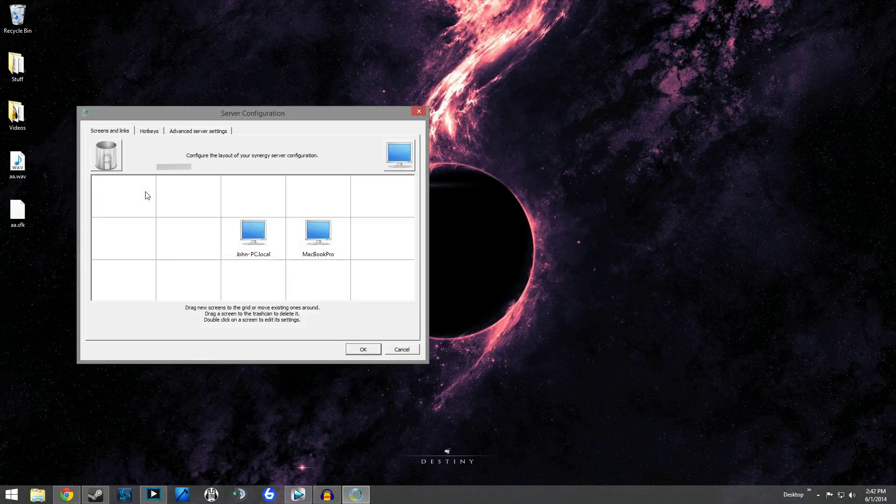
drag(335, 248, 107, 167)
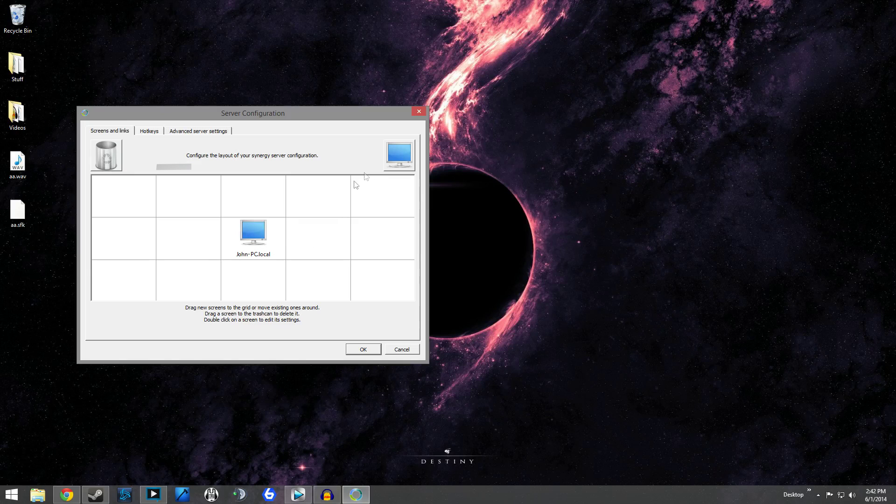
drag(394, 156, 325, 236)
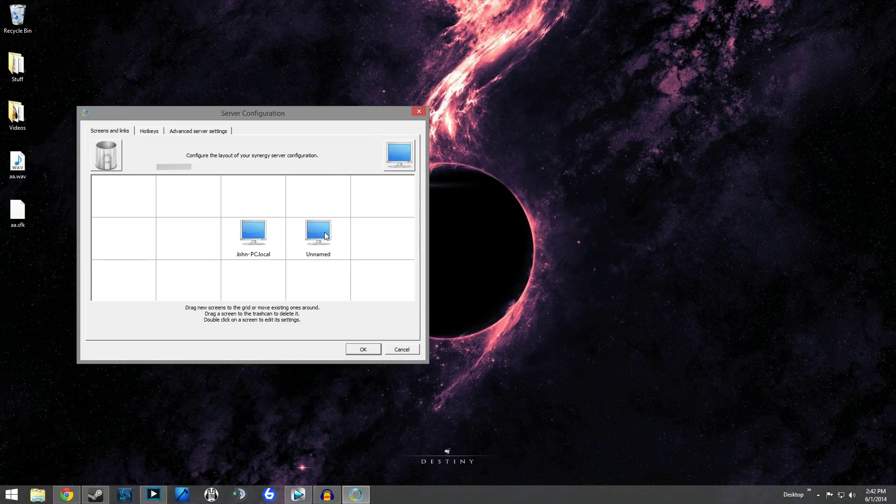
double_click(321, 252)
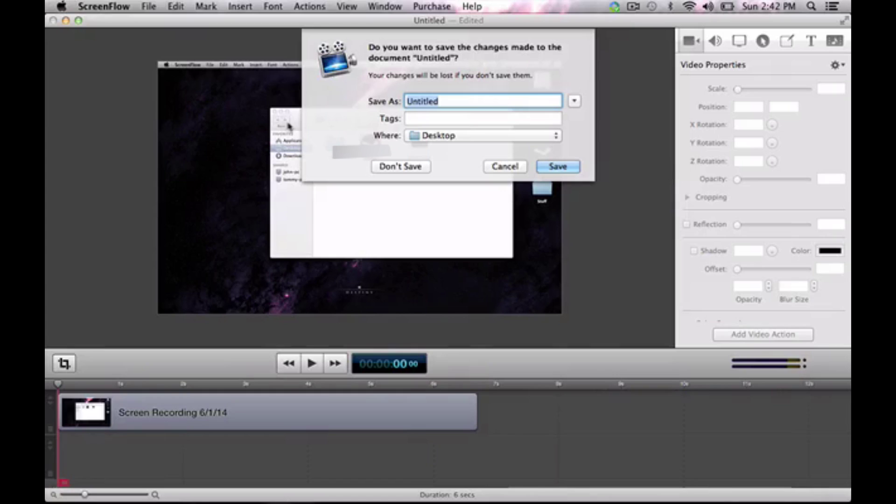
click(400, 166)
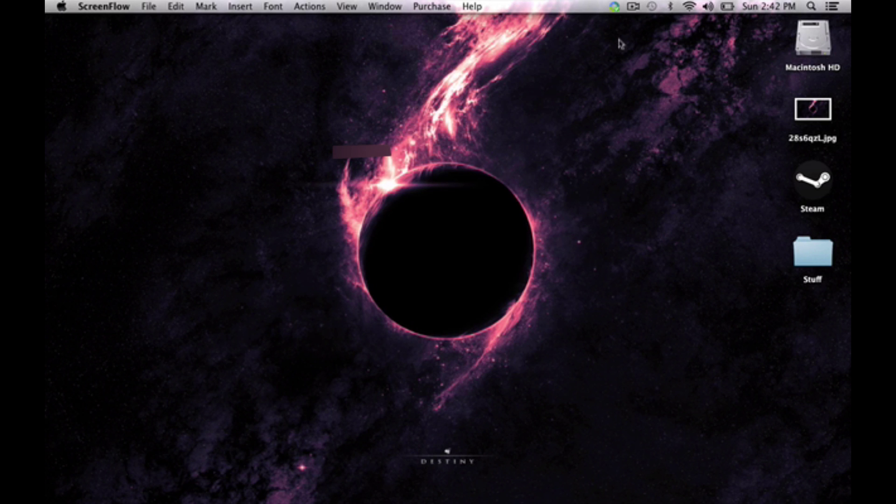
- Stop the running Synergy client from the Mac's menu-bar Synergy icon
mouse_move(272, 499)
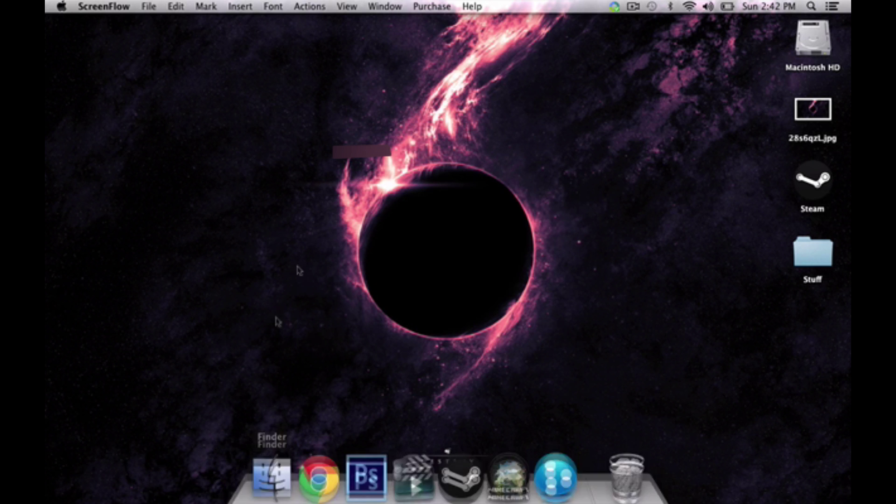
click(612, 6)
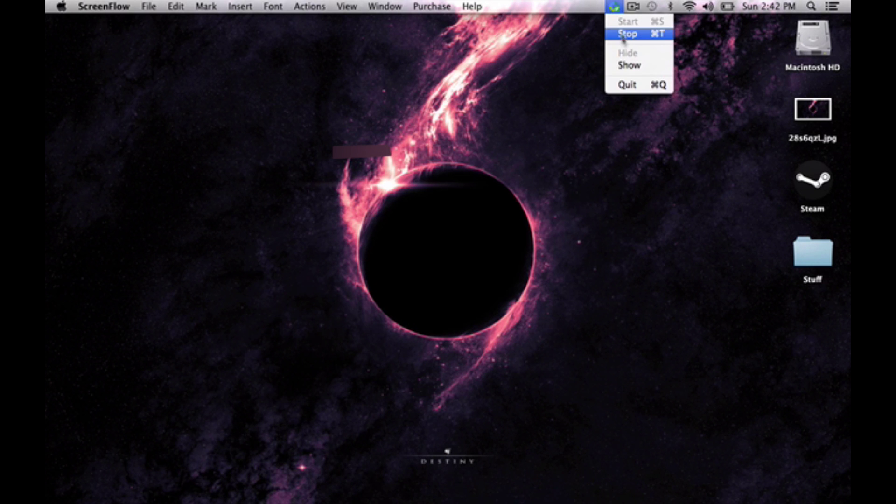
click(625, 36)
click(615, 5)
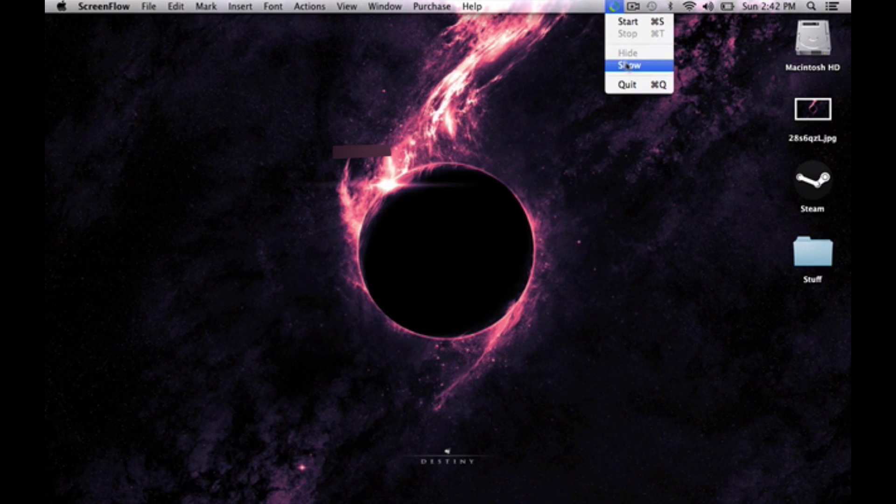
- Show the Mac's Synergy client window from the menu-bar icon
click(628, 65)
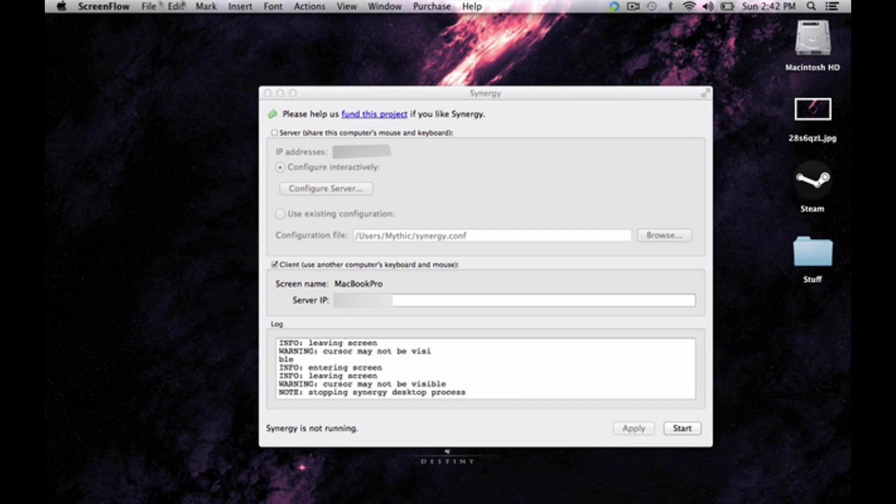
click(148, 5)
click(157, 6)
click(294, 100)
- Open and cancel Synergy's Preferences without changes, then go to File to rerun the wizard
click(97, 6)
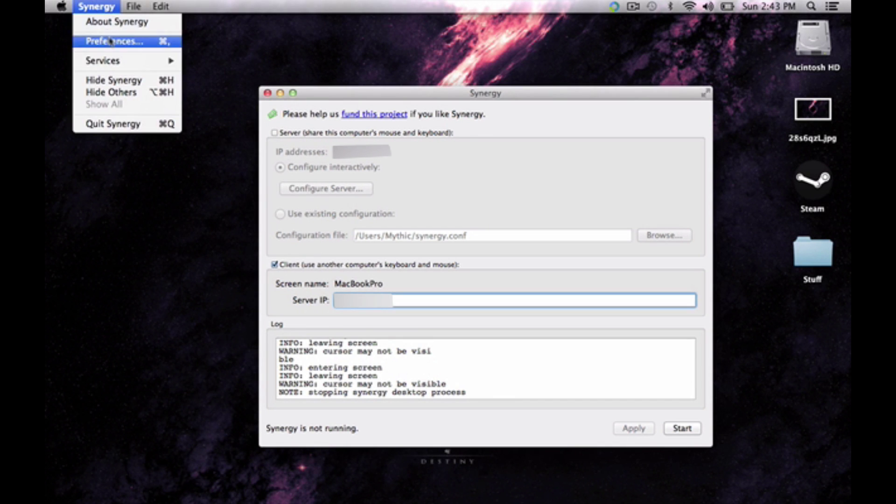
click(140, 42)
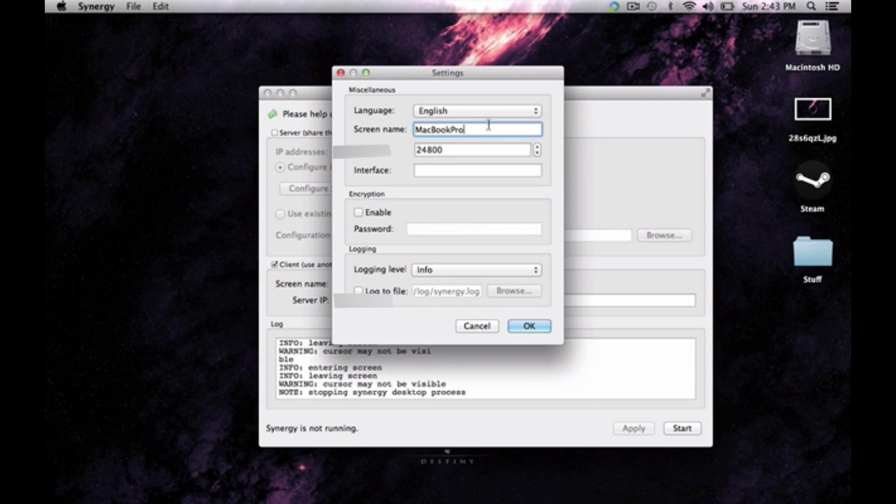
click(477, 326)
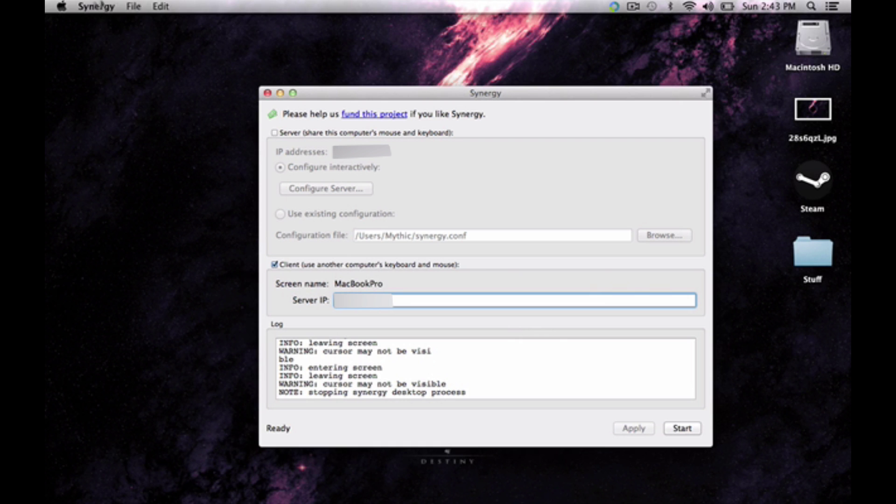
click(133, 6)
- Complete the Mac wizard with Premium declined and Client (add to setup) chosen, then Done
click(151, 54)
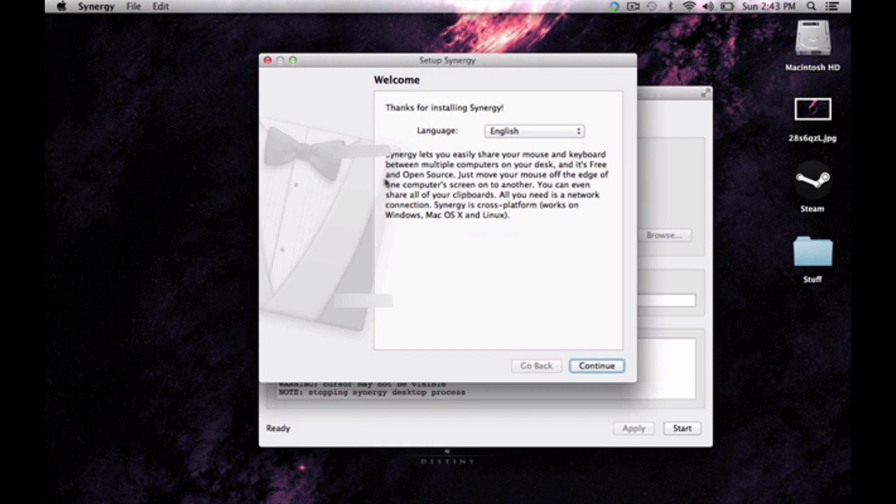
click(591, 366)
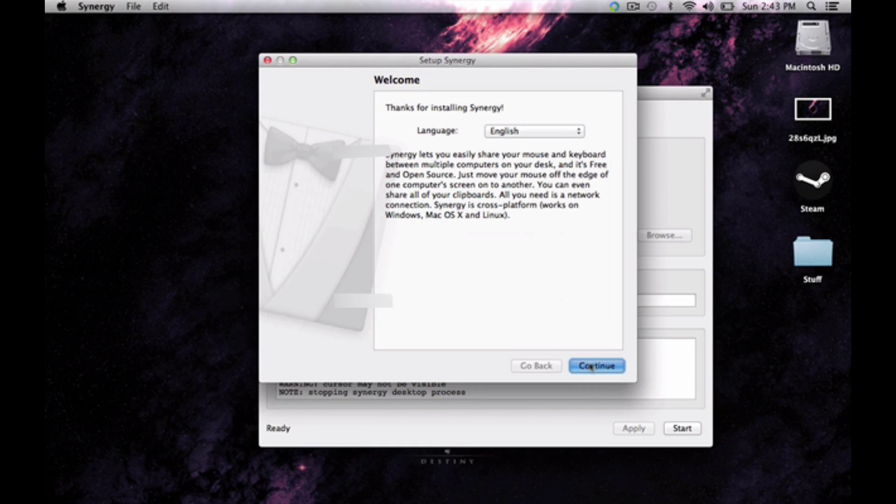
click(593, 366)
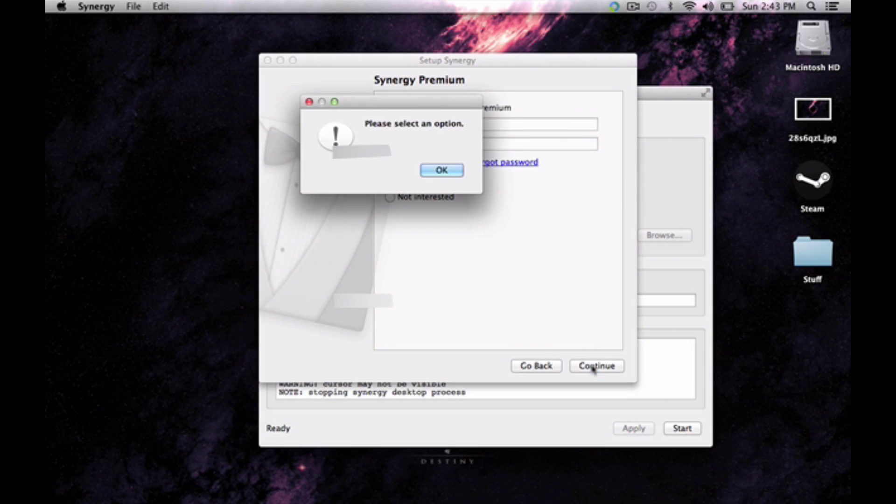
click(438, 169)
click(405, 200)
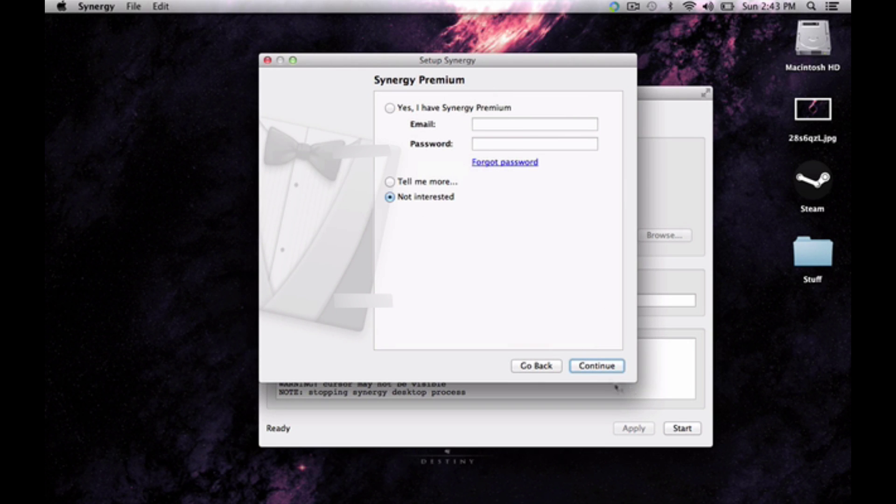
click(597, 366)
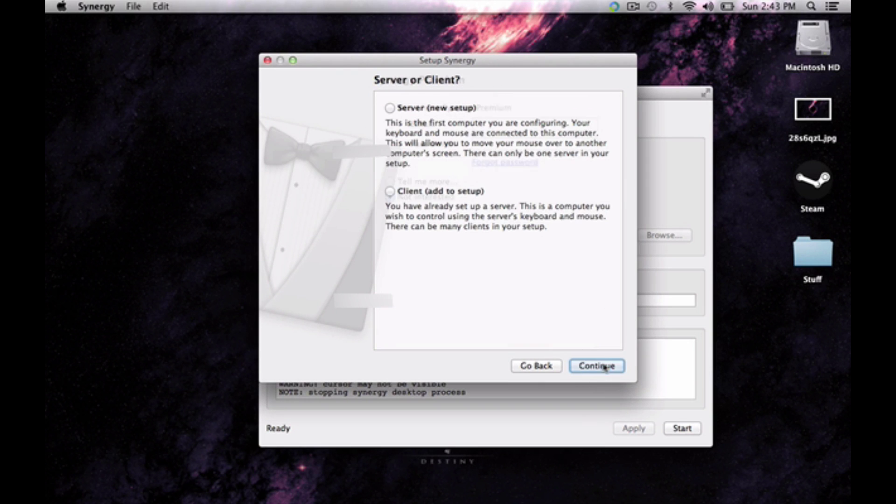
click(390, 192)
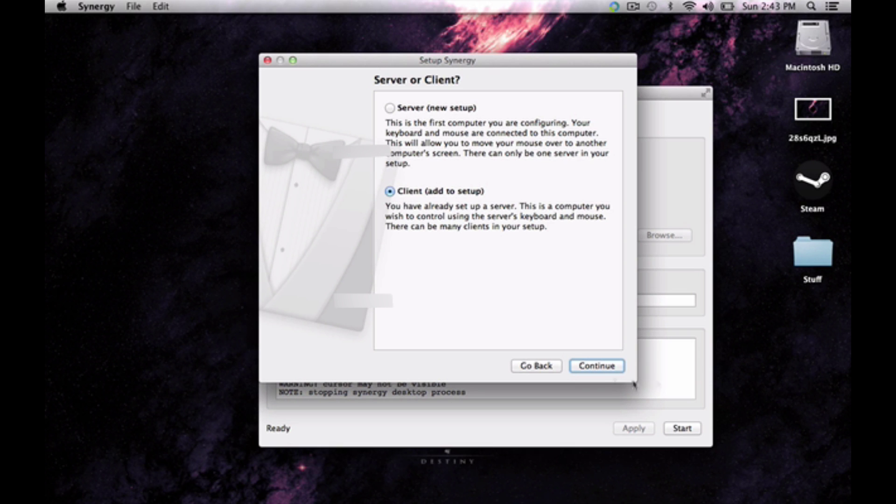
click(589, 368)
click(596, 366)
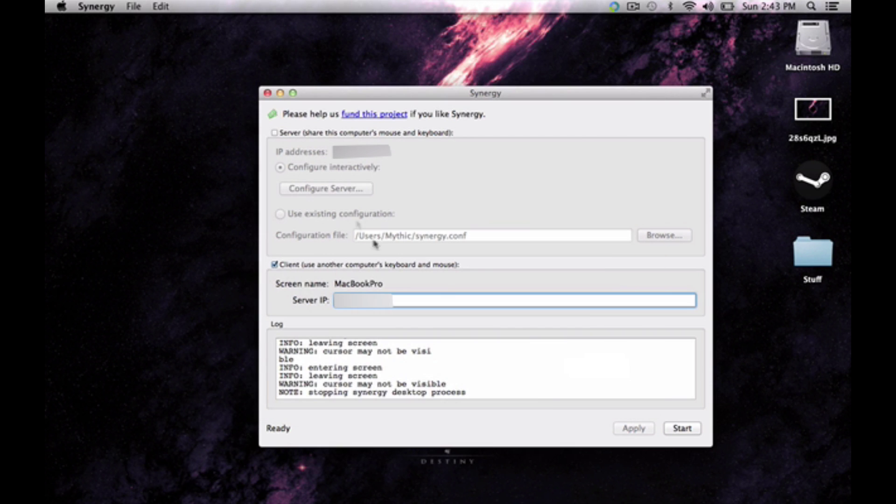
- Name the new Windows layout screen MacBookPro, confirm it, and view the server's Hotkeys tab
click(96, 6)
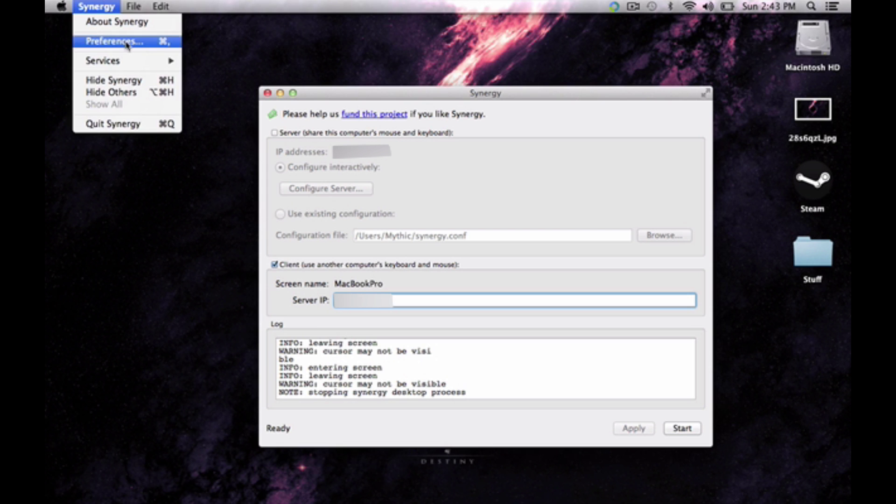
click(125, 42)
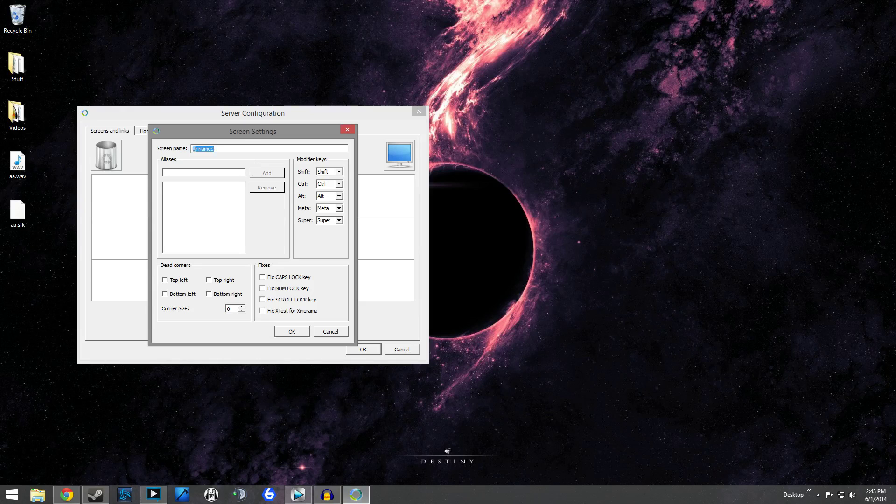
text(MacBookPro)
click(298, 331)
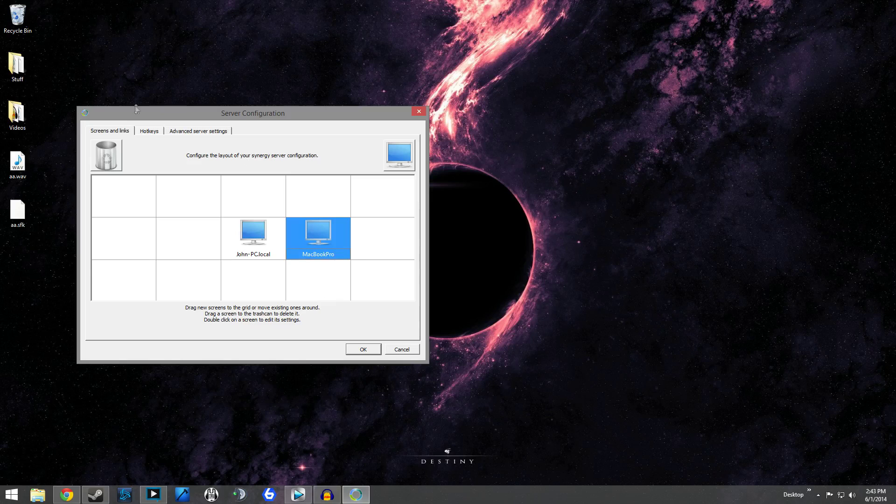
click(143, 131)
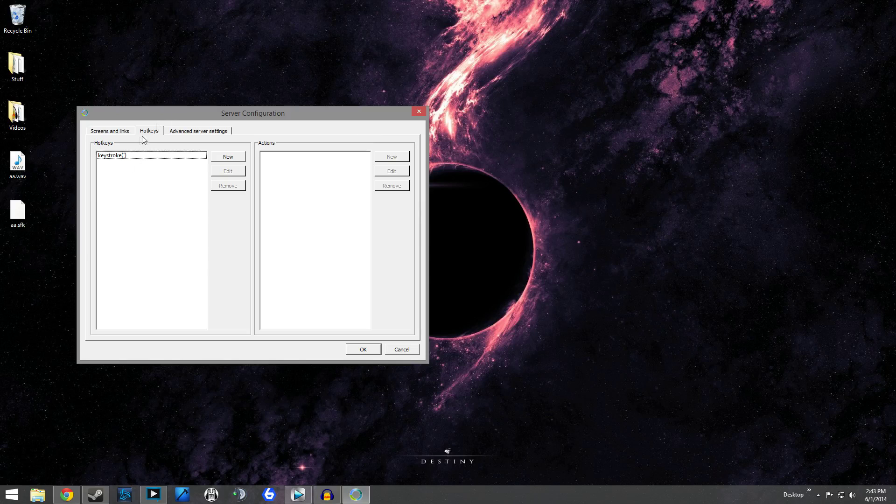
- Inspect the keystroke() hotkey's lockCursorToScreen(off) action, cancel a new action, and save the server configuration
click(129, 157)
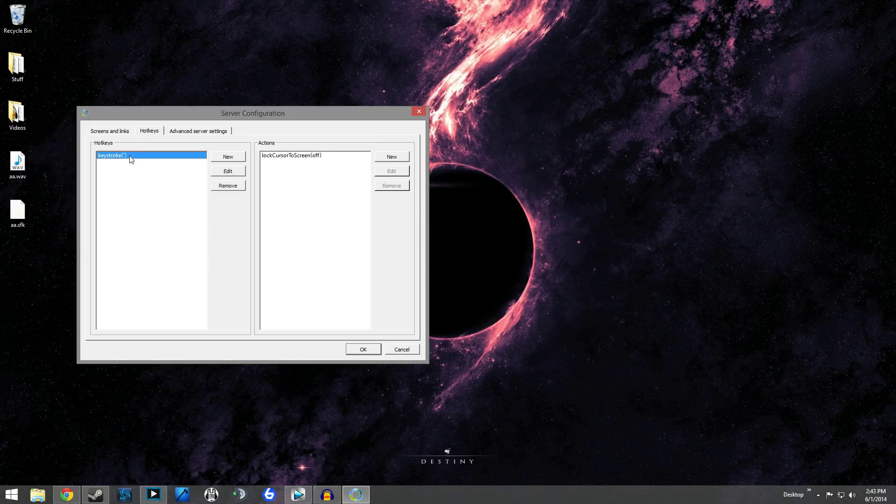
click(292, 156)
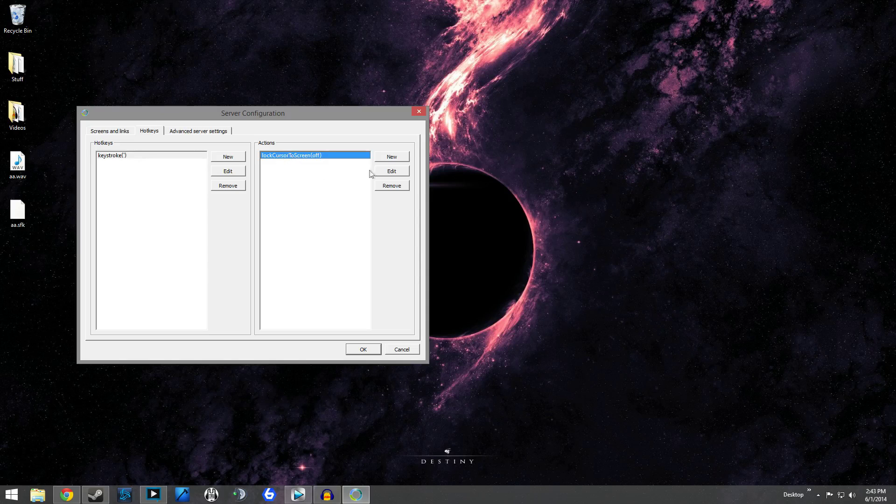
click(388, 159)
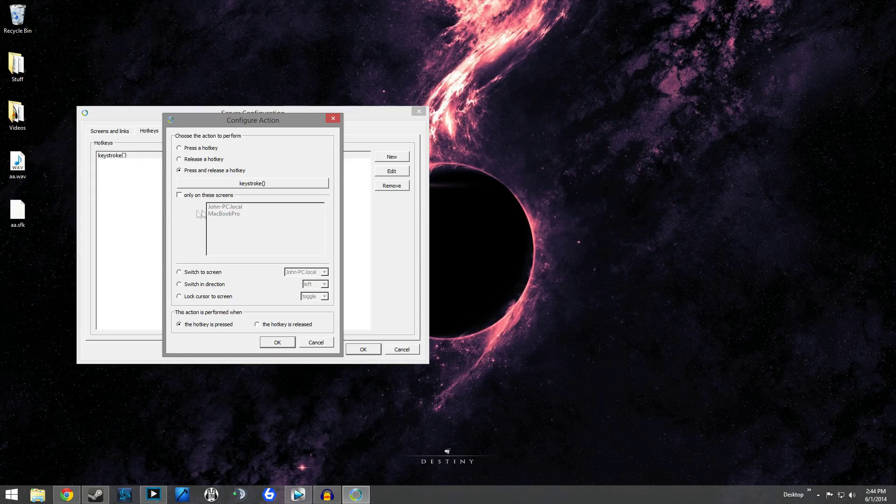
click(279, 349)
drag(264, 126, 454, 124)
click(510, 346)
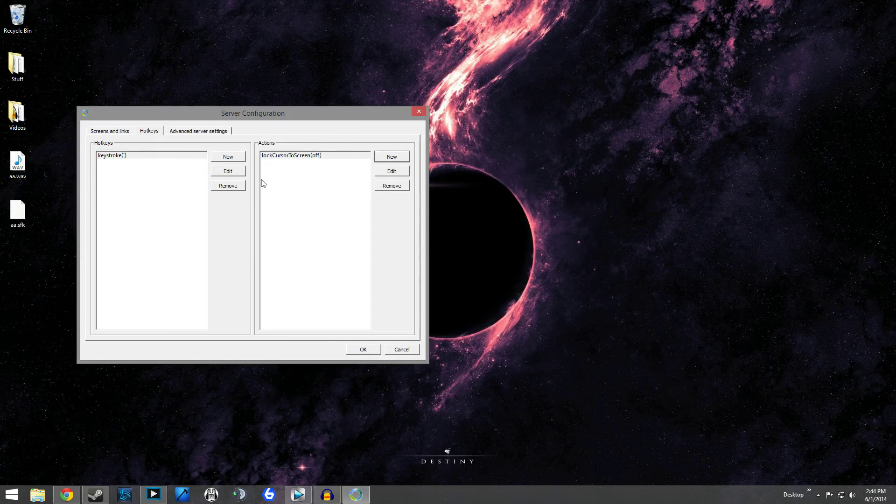
click(367, 350)
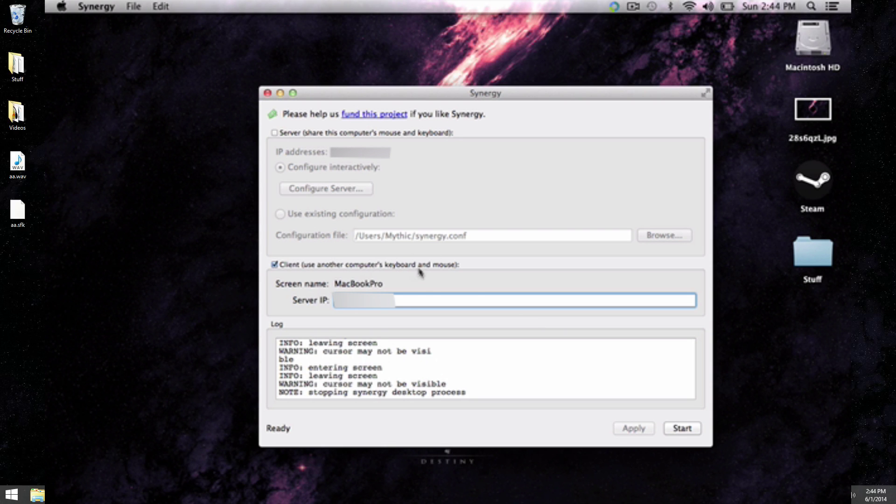
- Start the Mac client, then start the Windows server so MacBookPro connects
click(400, 297)
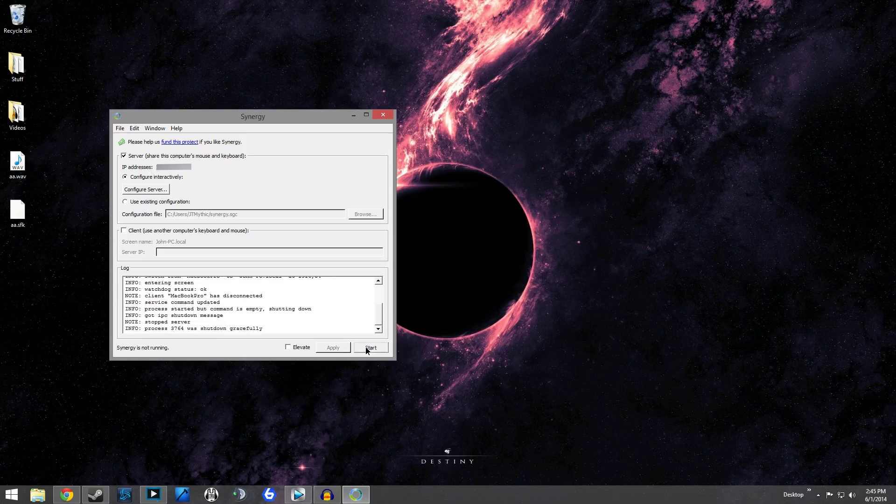
click(367, 348)
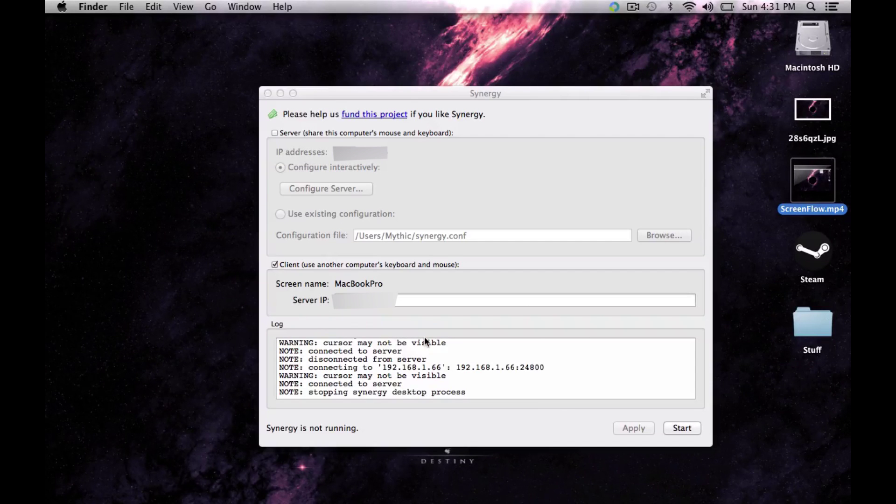
click(681, 427)
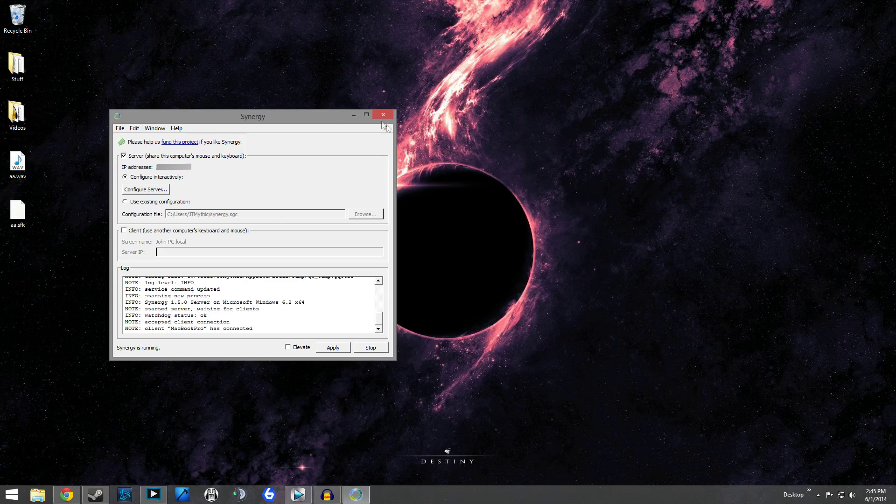
- Minimize the running Synergy server window, leaving the bare Windows desktop
click(354, 115)
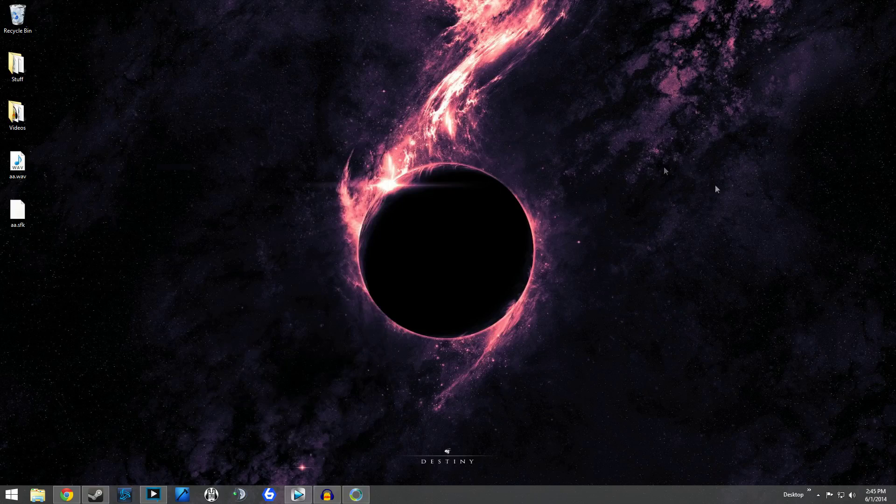